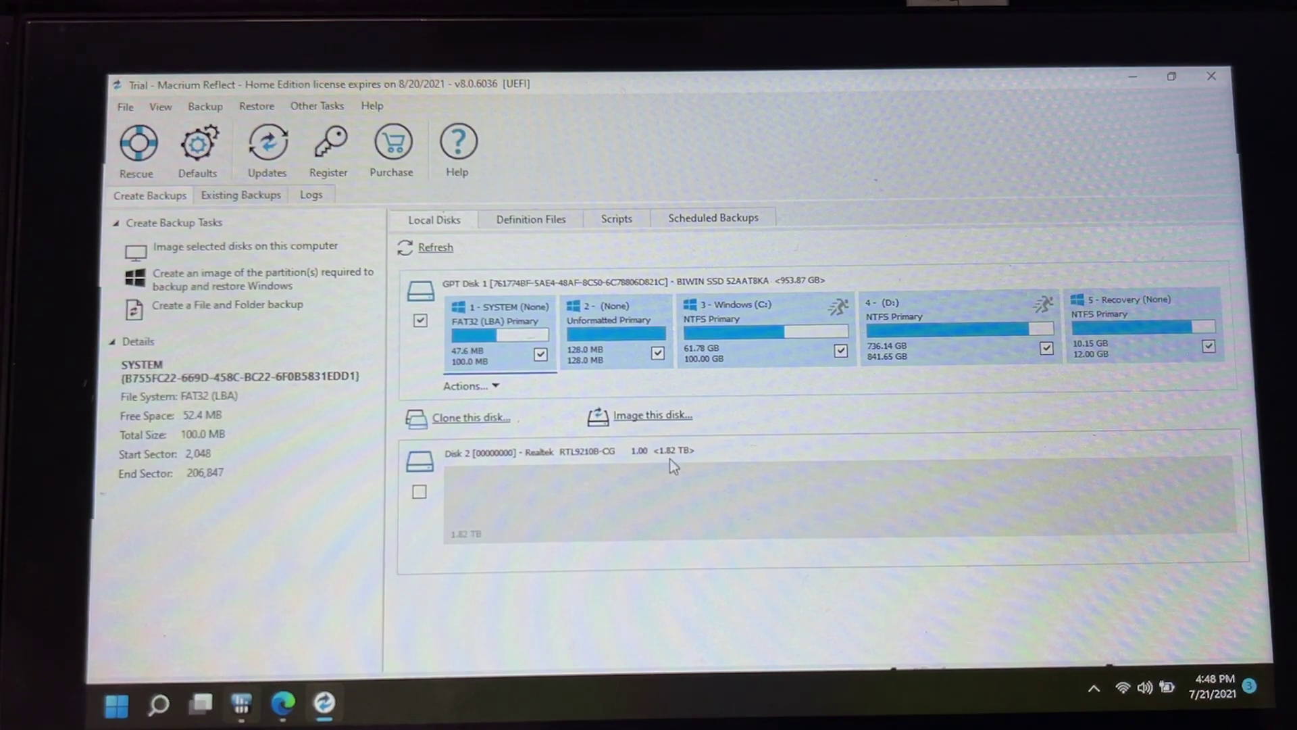
# Start cloning the BIWIN disk with the 1.82 TB Realtek disk as destination.
pyautogui.click(472, 419)
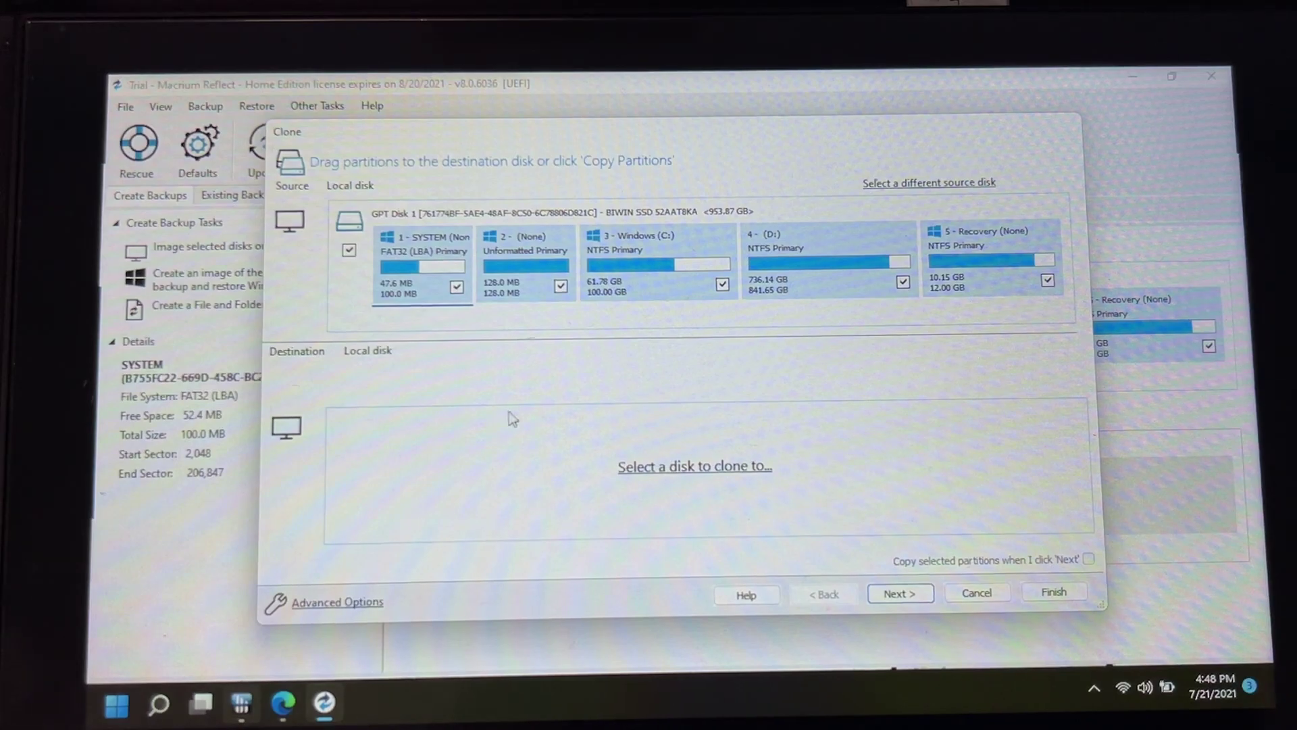
pyautogui.click(654, 477)
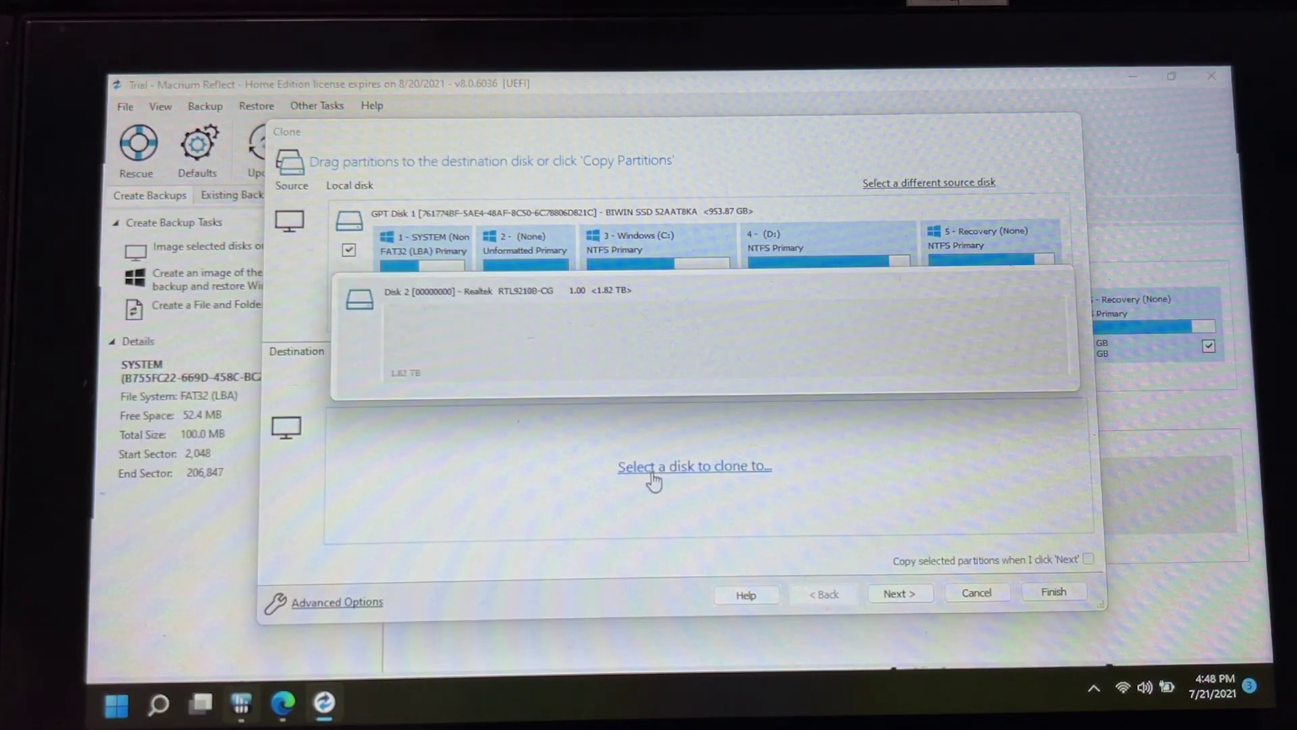
pyautogui.click(564, 389)
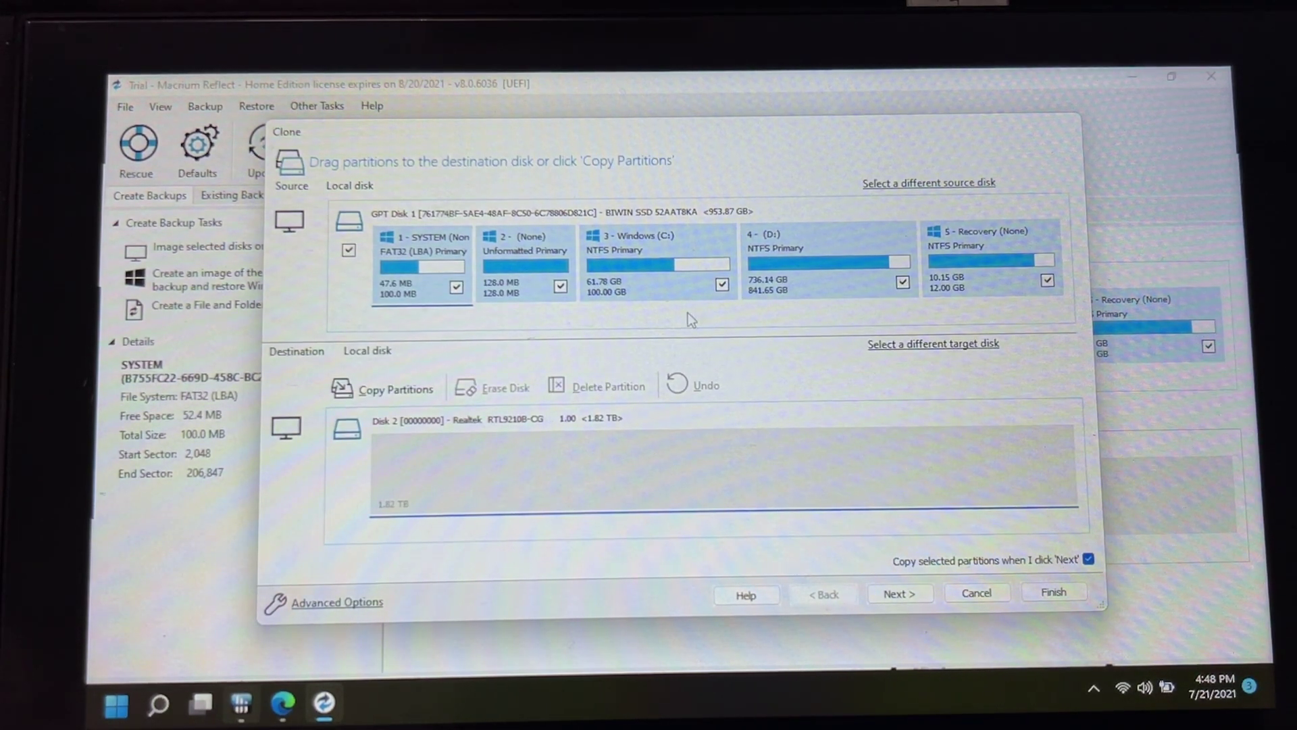
# Copy SYSTEM, partition 2, Windows and Recovery onto Disk 2, with partition 4 last.
pyautogui.moveTo(426, 277); pyautogui.dragTo(403, 494)
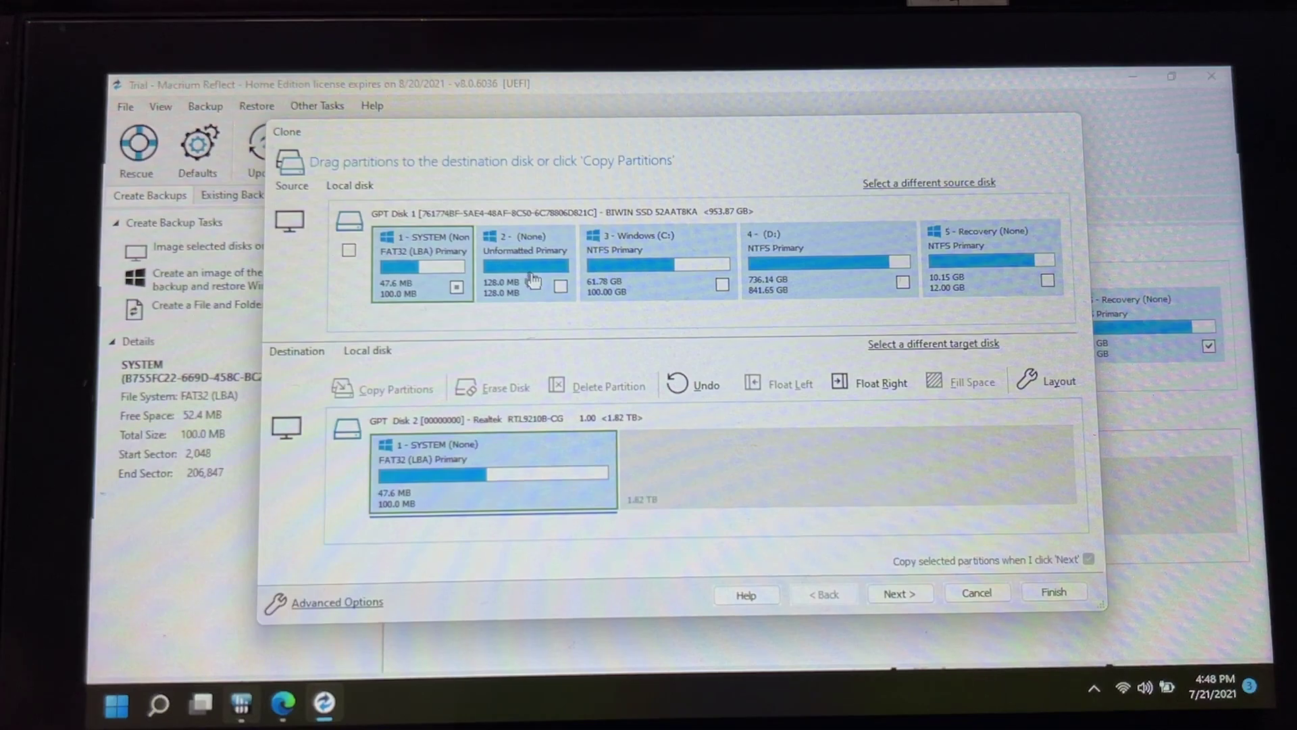
pyautogui.moveTo(541, 276); pyautogui.dragTo(676, 496)
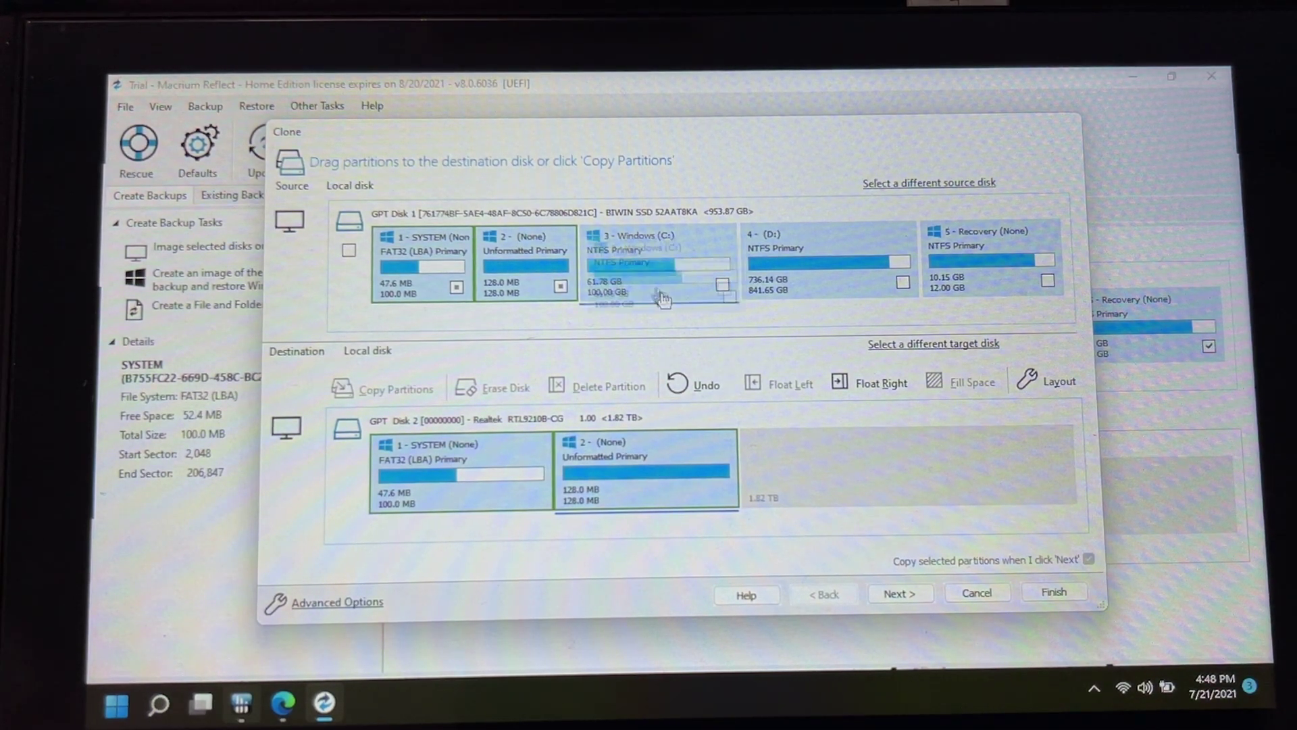
pyautogui.moveTo(661, 297); pyautogui.dragTo(798, 487)
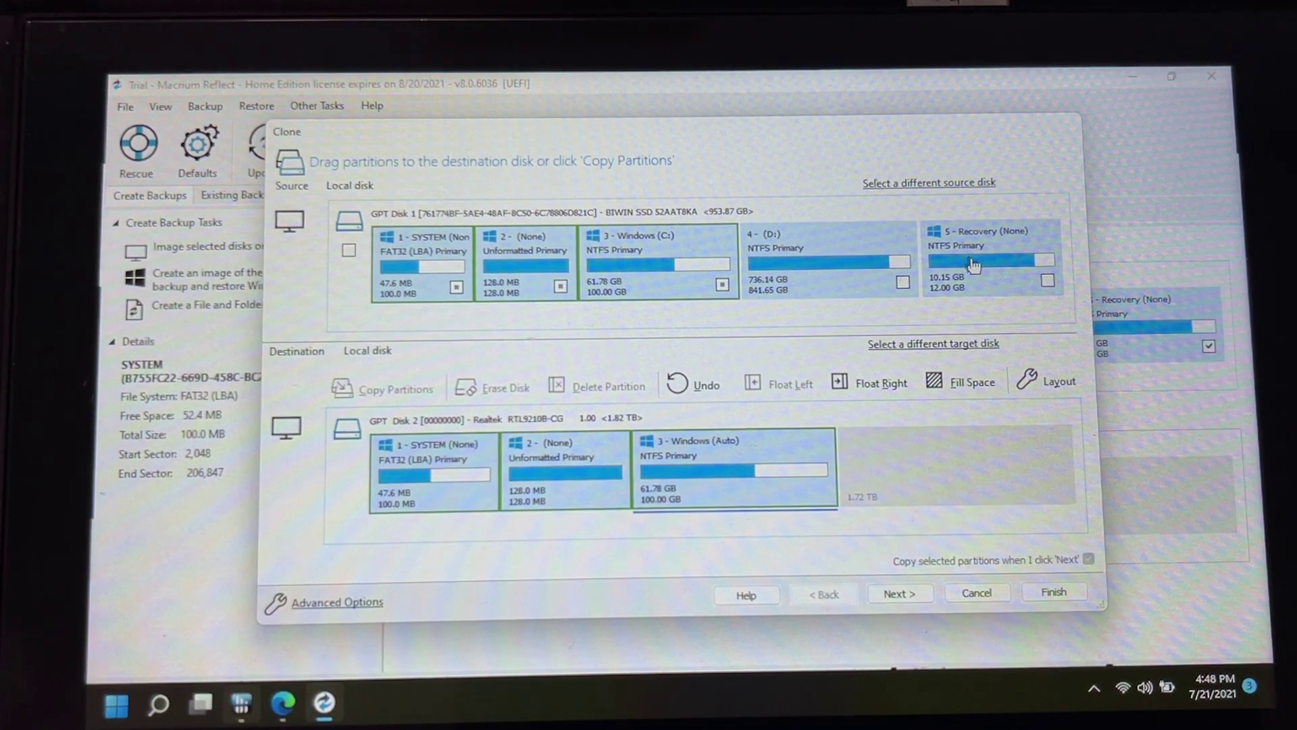
pyautogui.moveTo(973, 265); pyautogui.dragTo(896, 456)
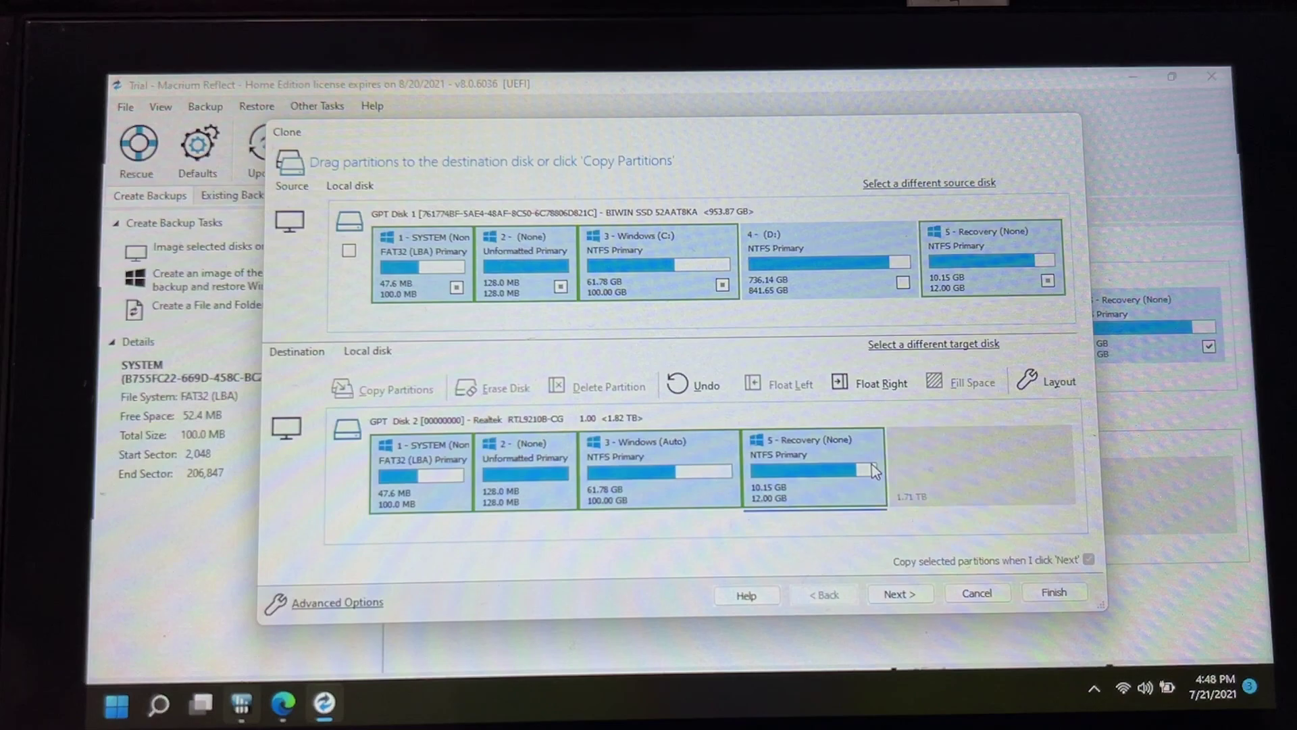
pyautogui.moveTo(804, 281); pyautogui.dragTo(942, 474)
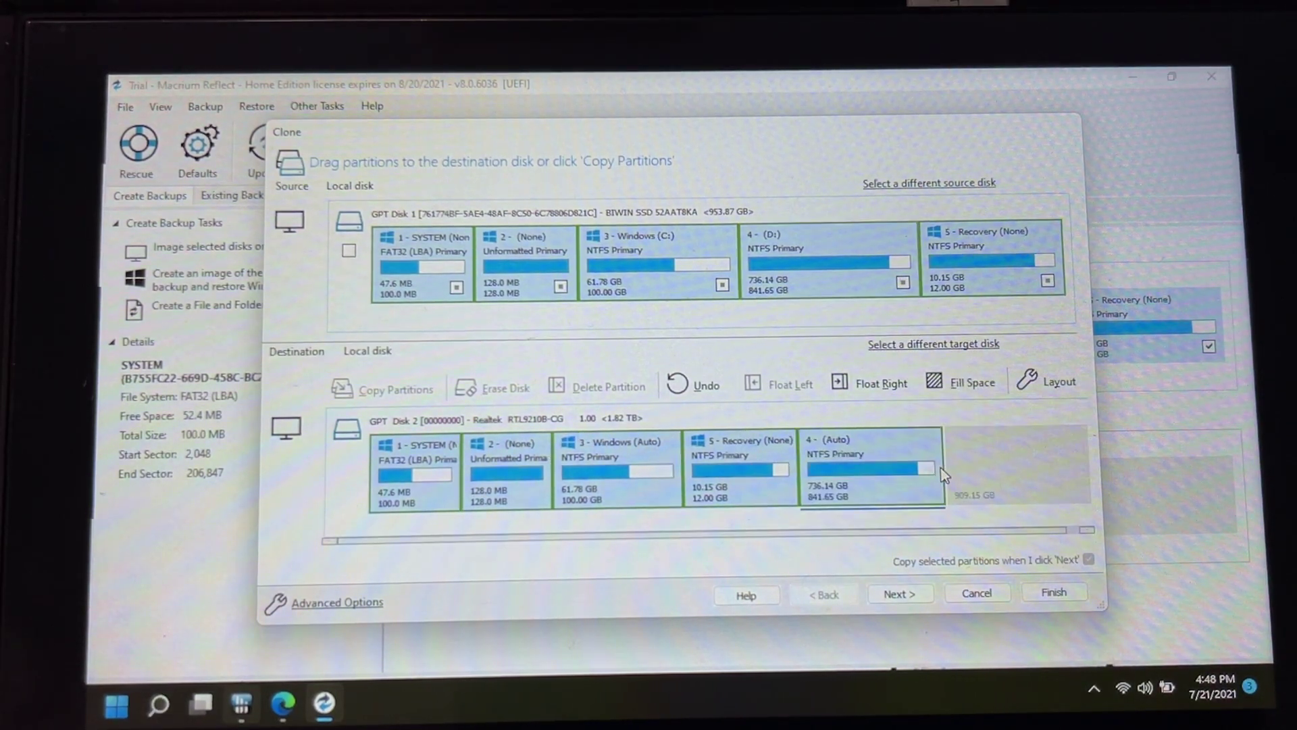
# Resize partition 4 on Disk 2 to its maximum of 1.71 TB.
pyautogui.rightClick(897, 466)
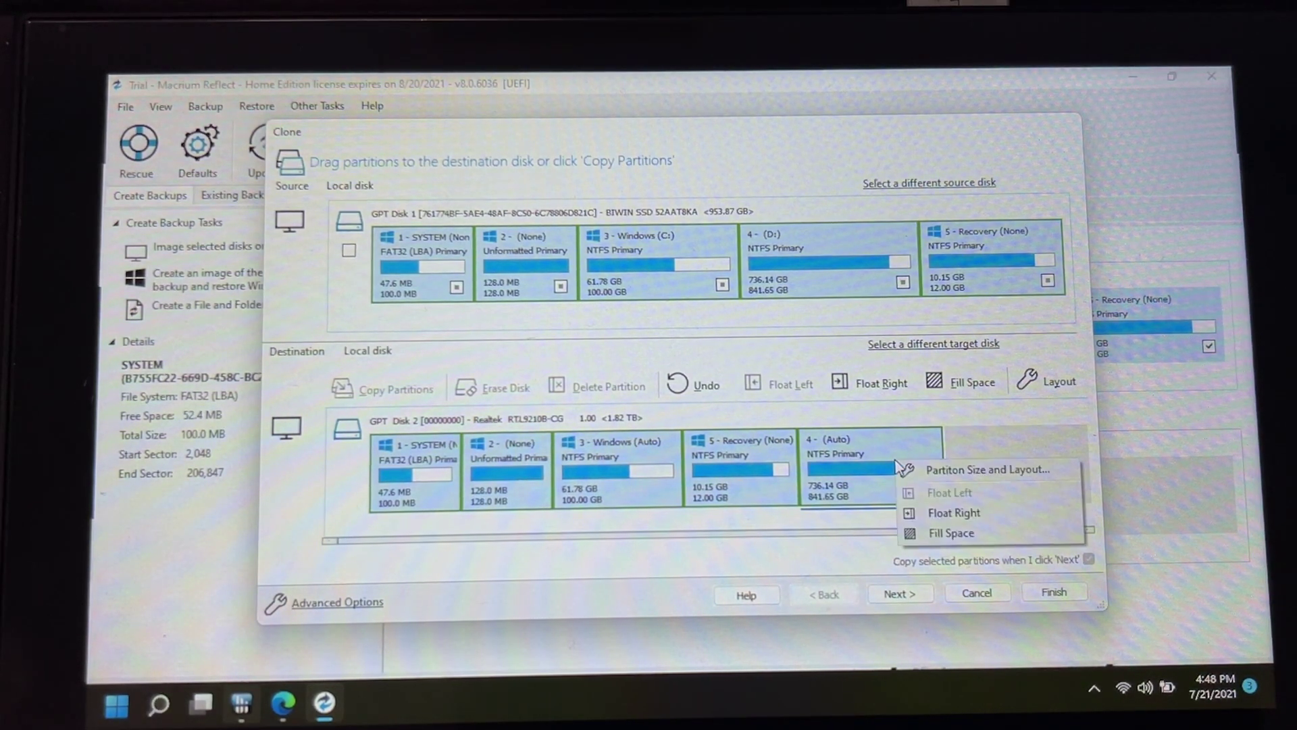
pyautogui.click(973, 470)
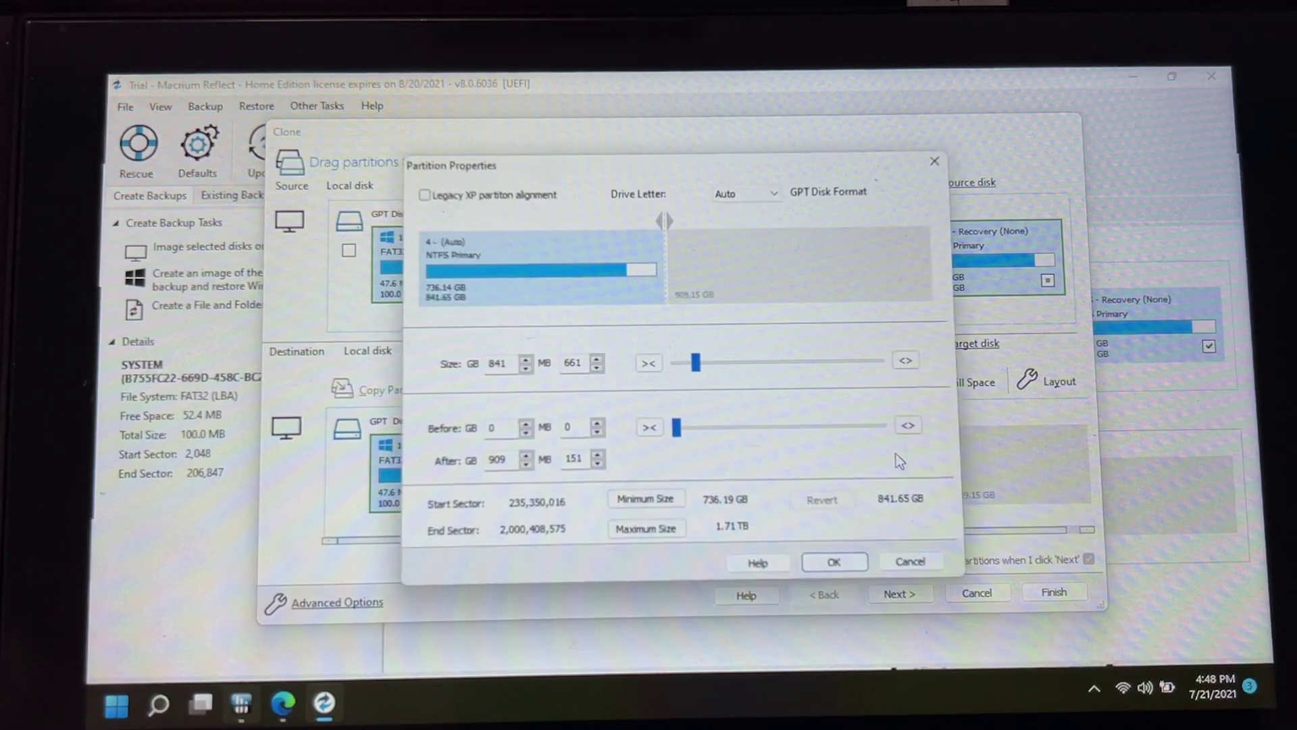
pyautogui.moveTo(660, 270); pyautogui.dragTo(921, 273)
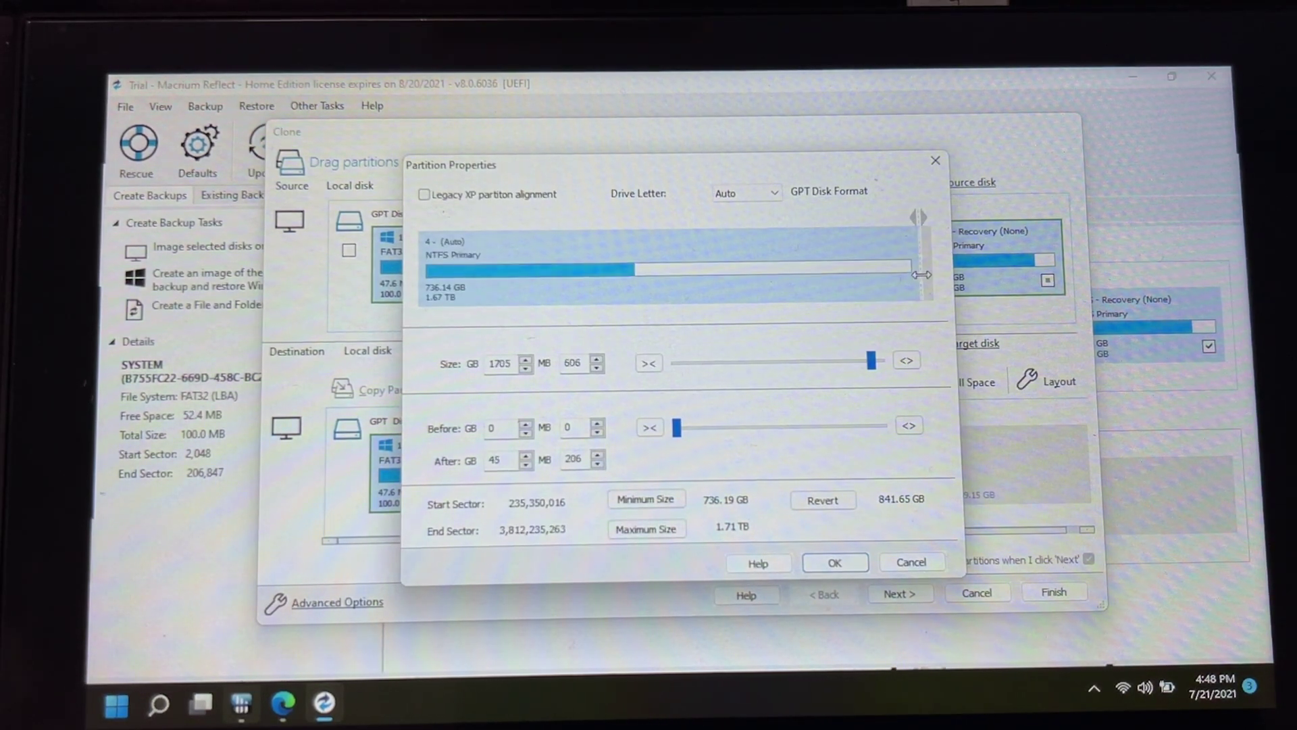
pyautogui.click(830, 563)
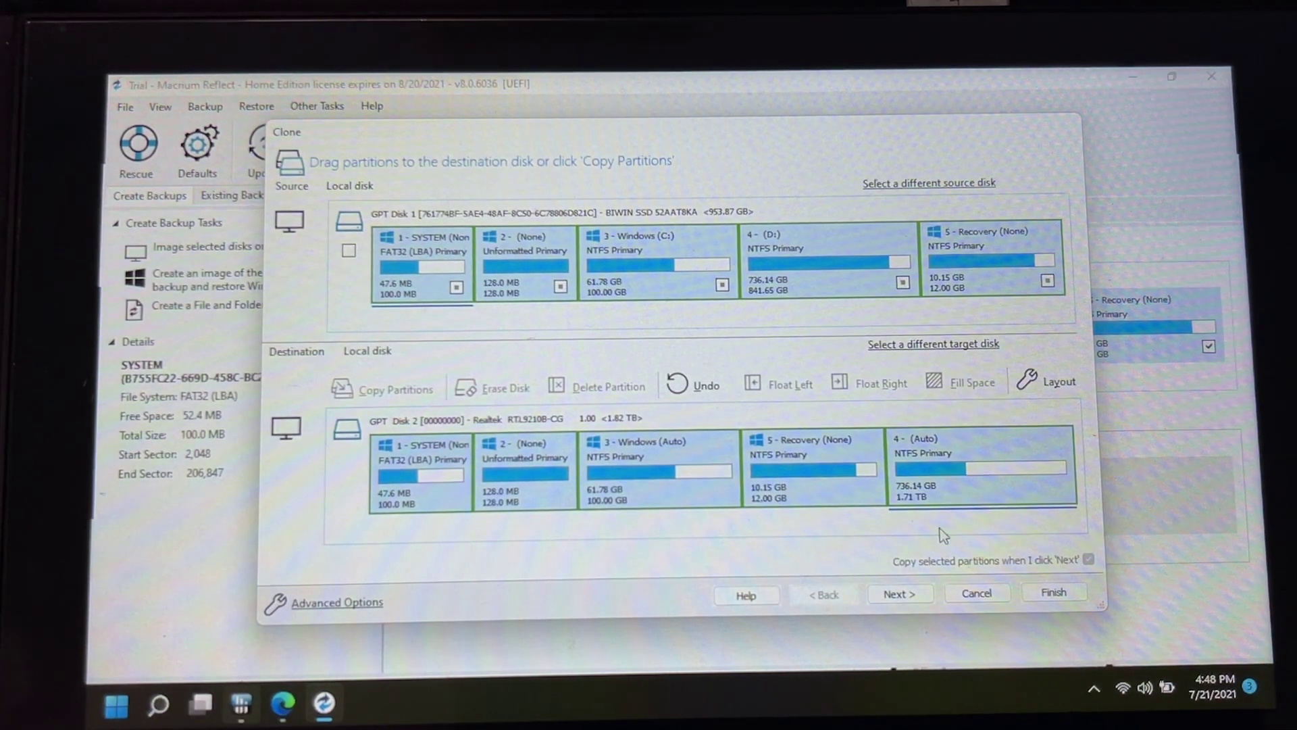
# Finish the clone wizard without a schedule and run the clone now as 'My Clone'.
pyautogui.click(904, 594)
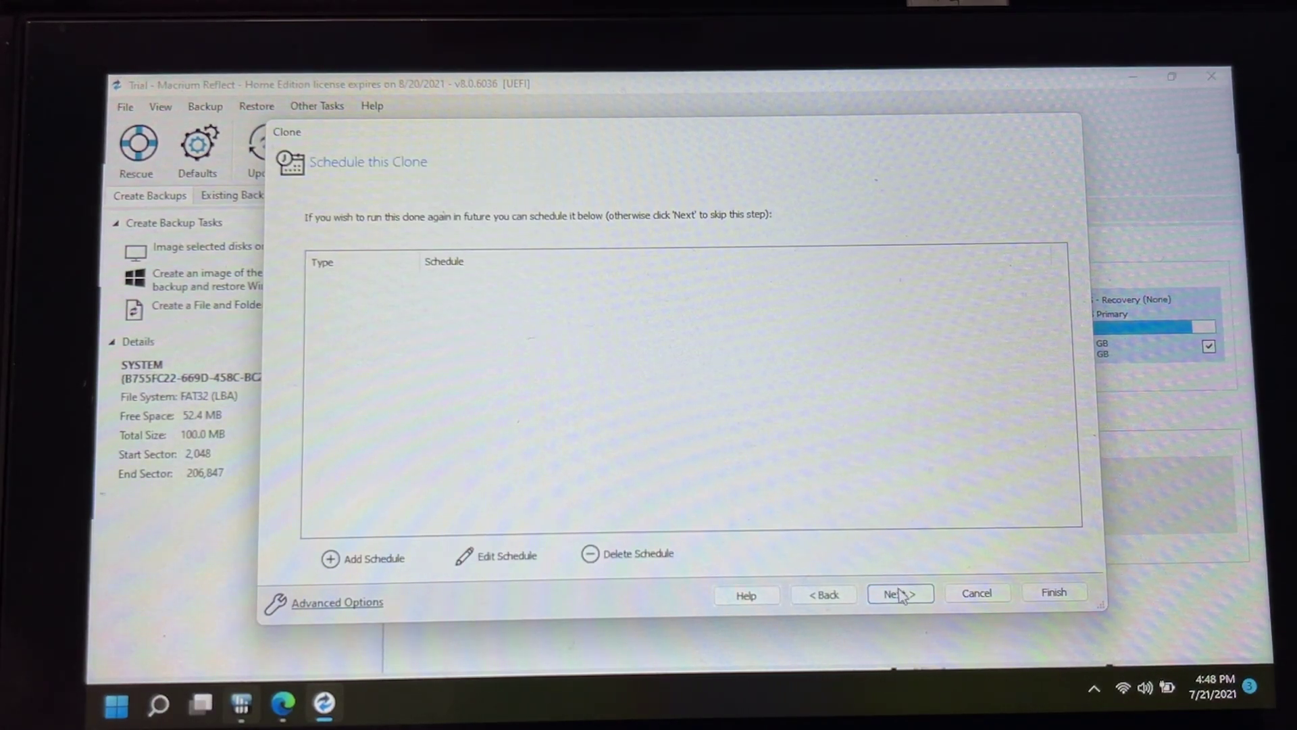
pyautogui.click(902, 595)
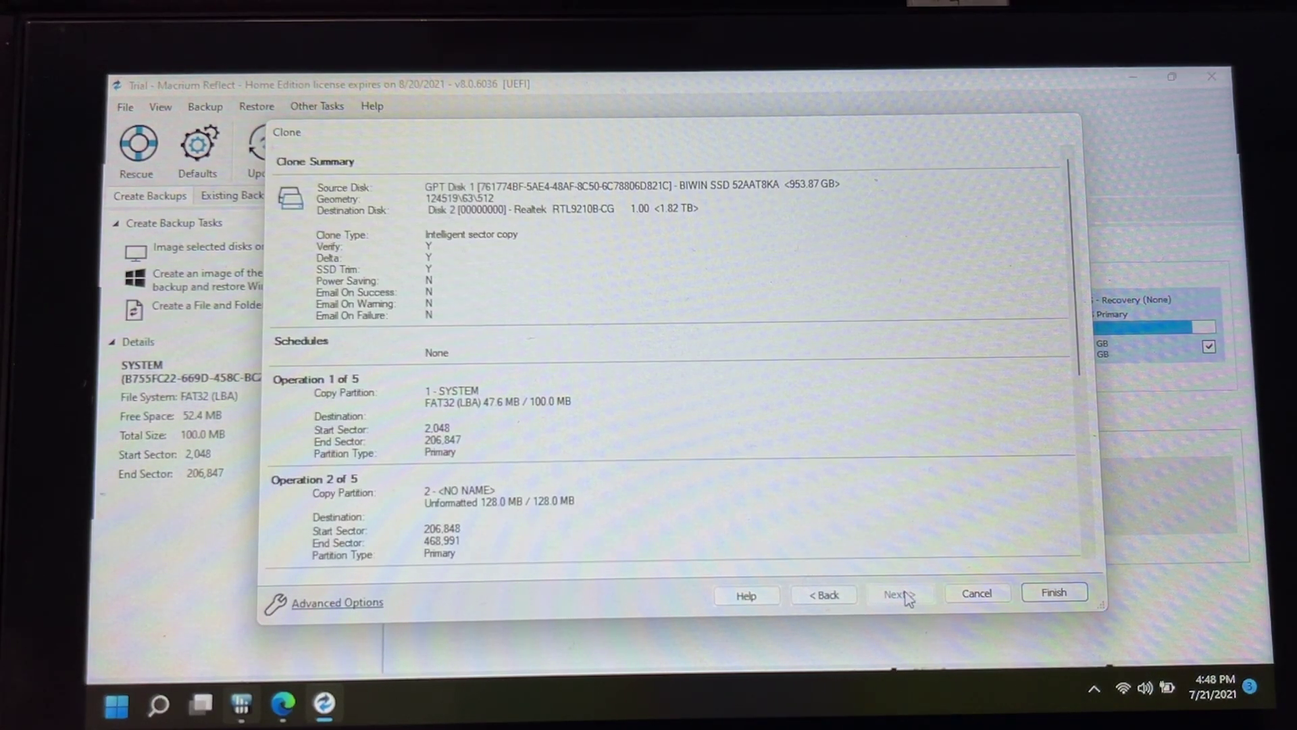
pyautogui.click(1054, 592)
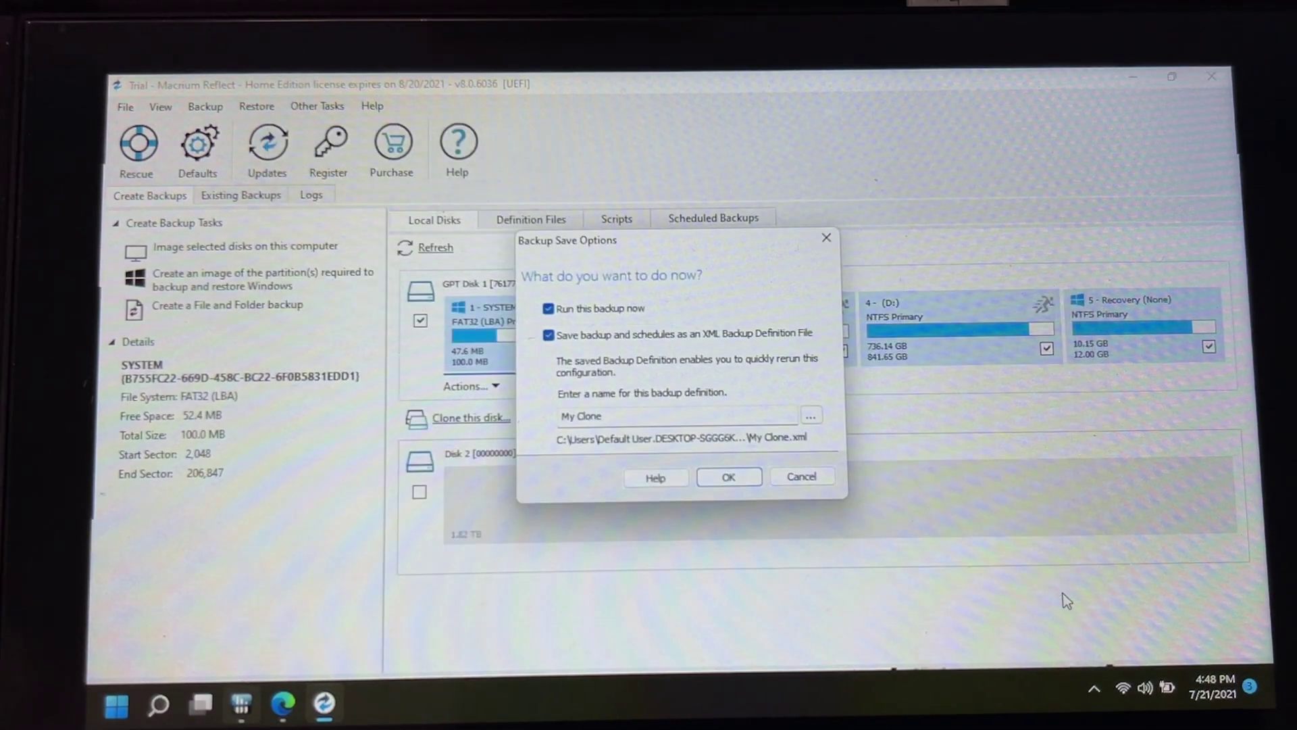
pyautogui.click(728, 478)
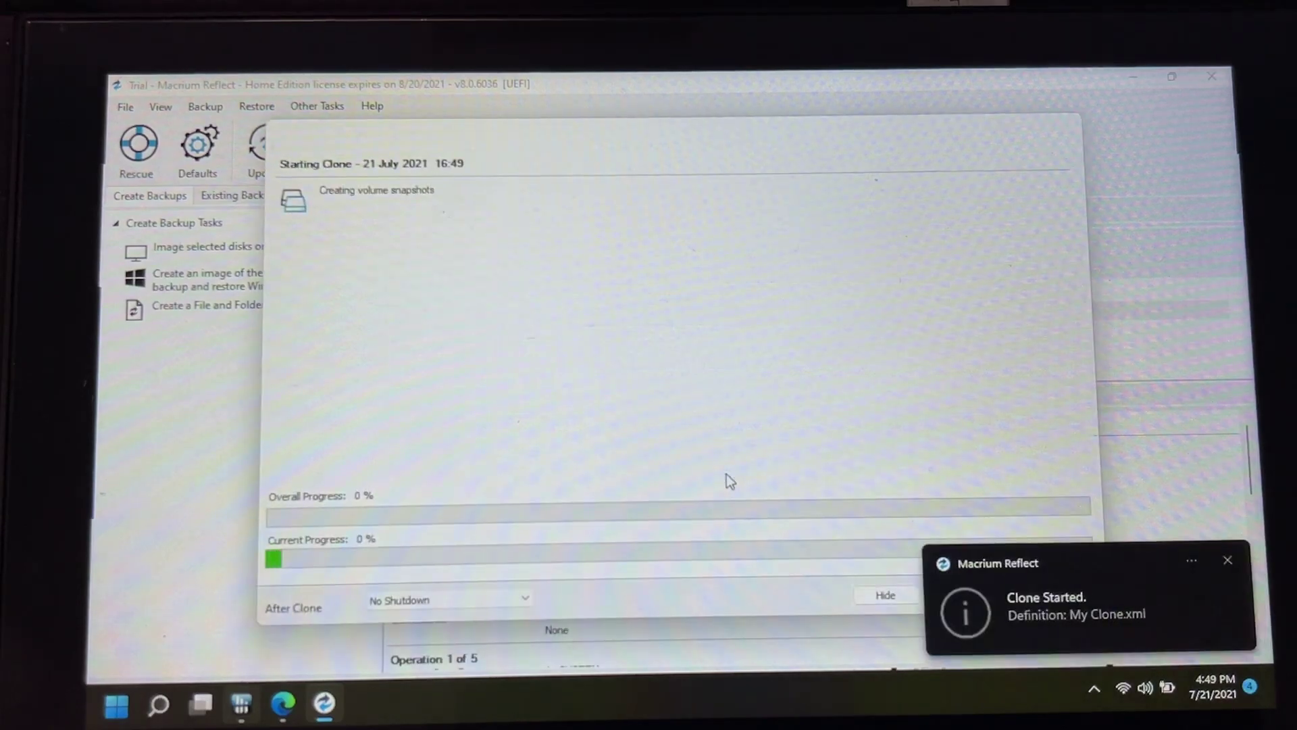